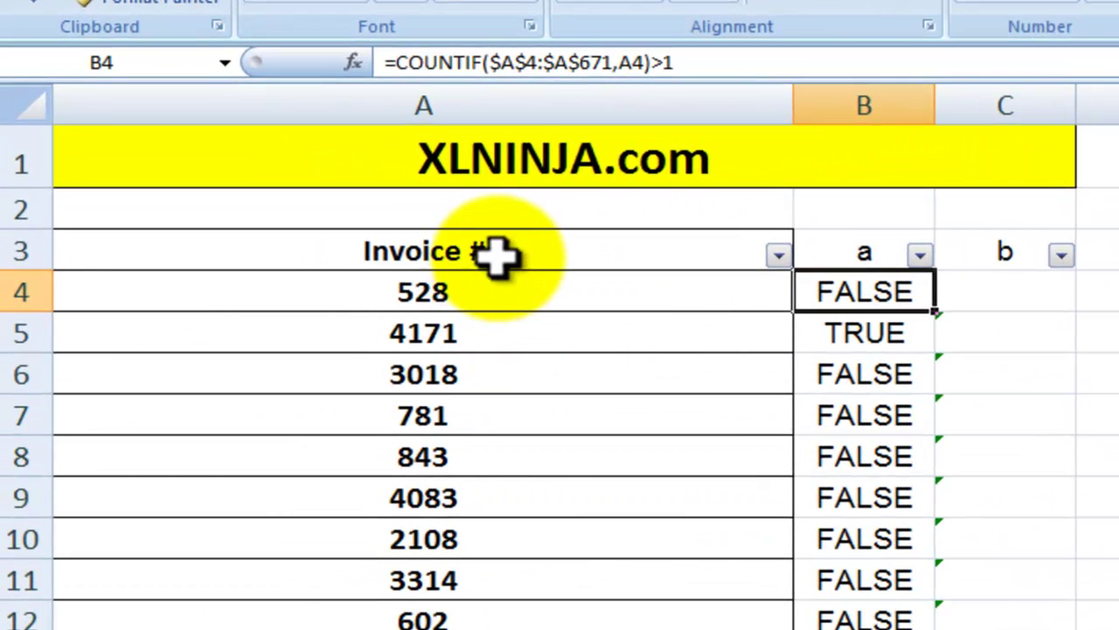
Browse the Invoice # list from the first invoice, 528, to the last and back.
left_click(497, 254)
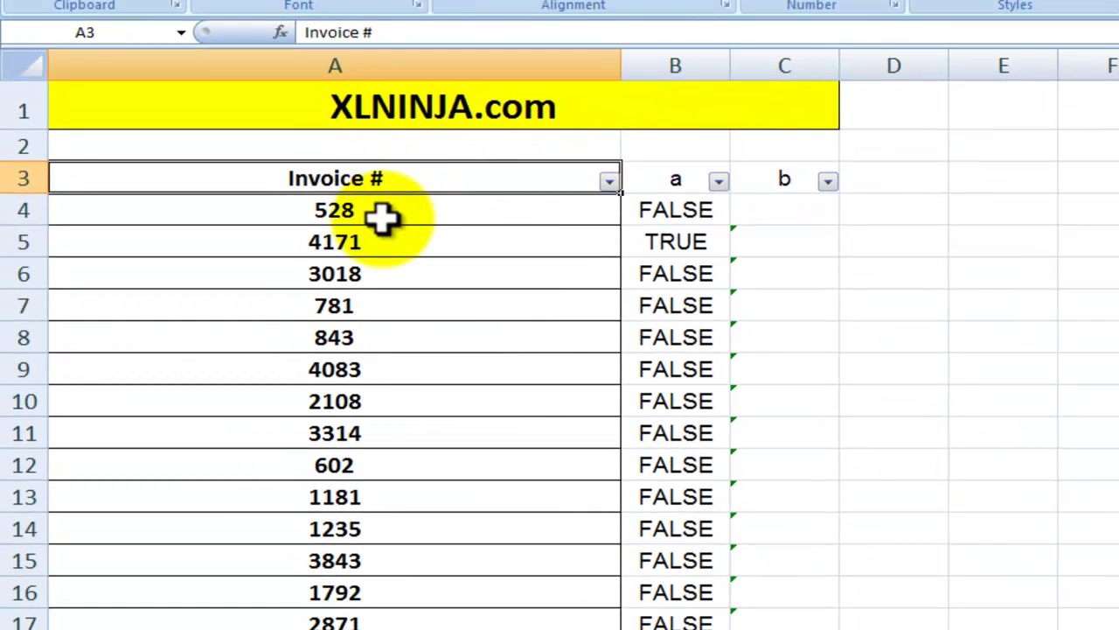
left_click(451, 273)
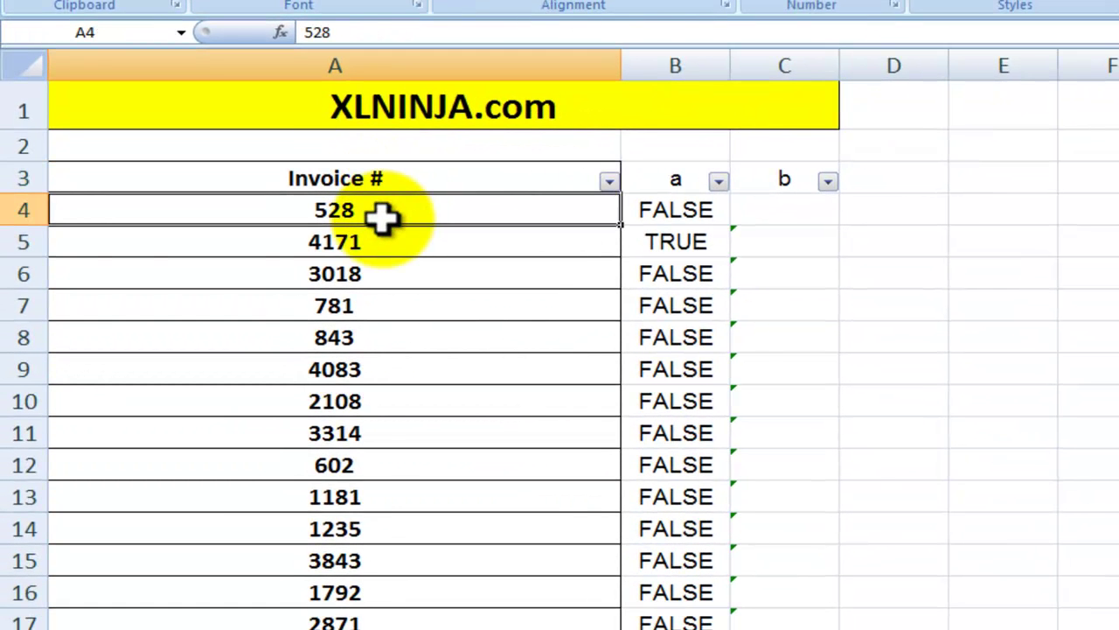
key("ctrl+Down")
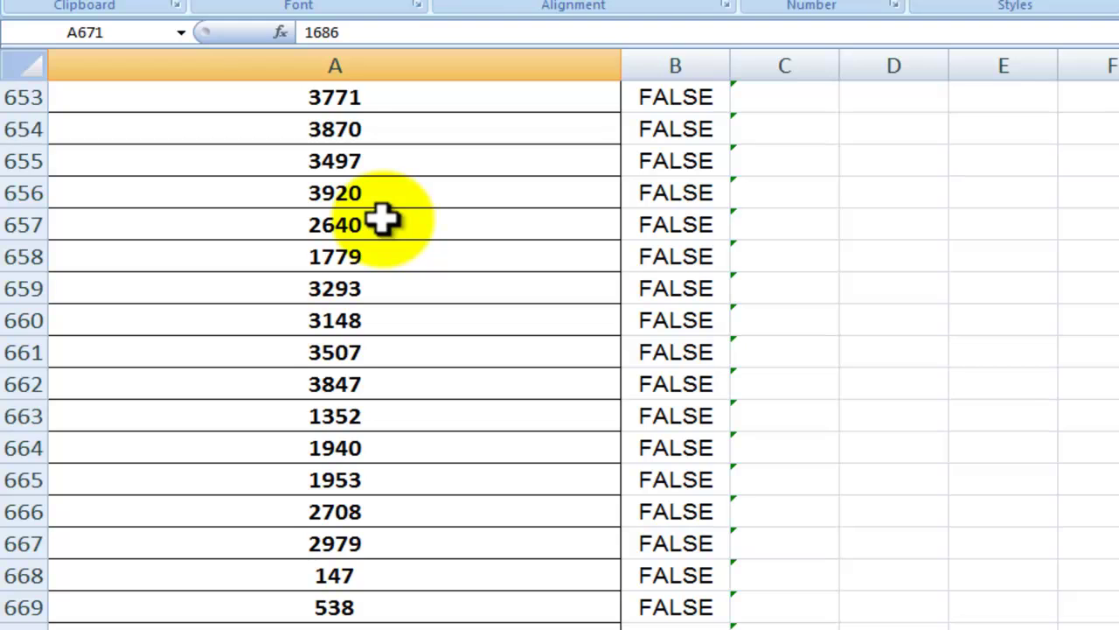
key("ctrl+Up")
key("ctrl+Up")
key("Down")
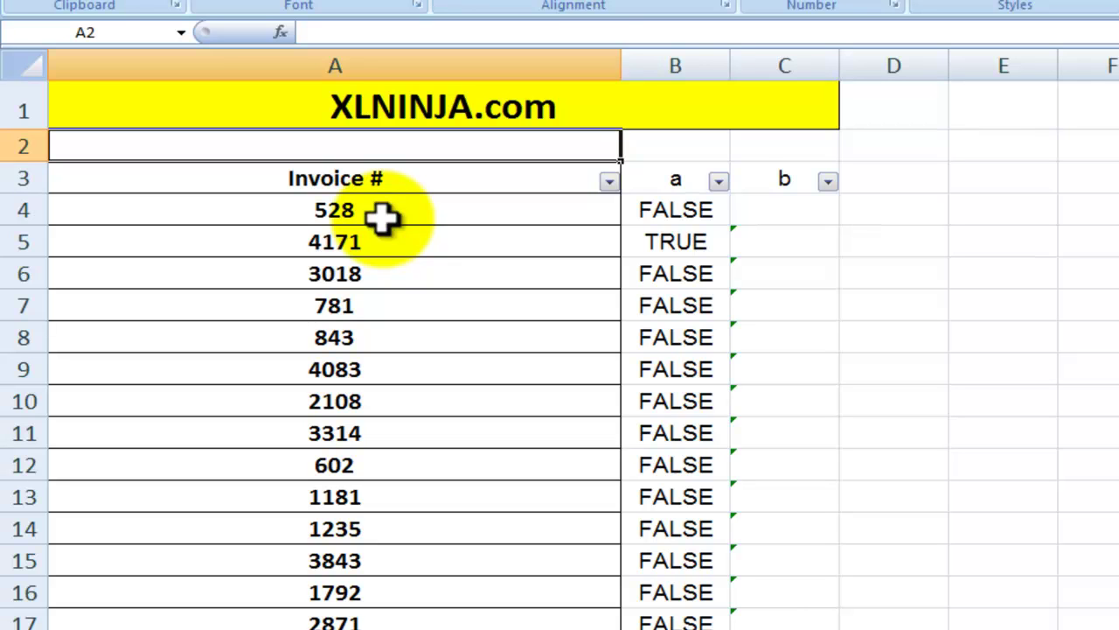
key("Down")
key("Down")
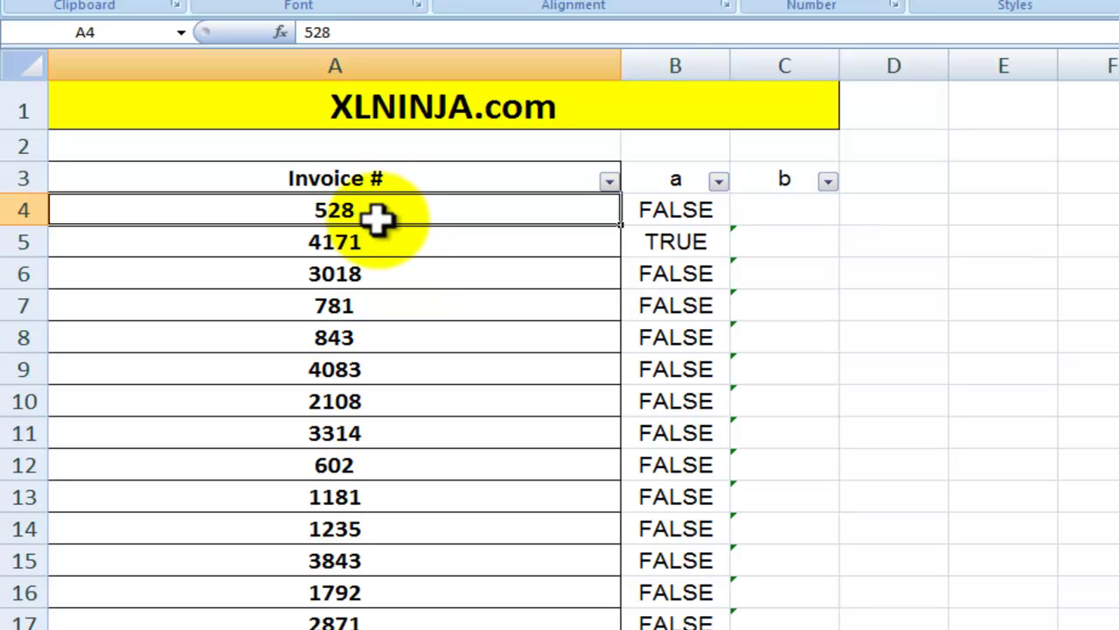
Inspect B4's COUNTIF duplicate formula and its $A$4:$A$671 range, leaving it unchanged.
left_click(655, 210)
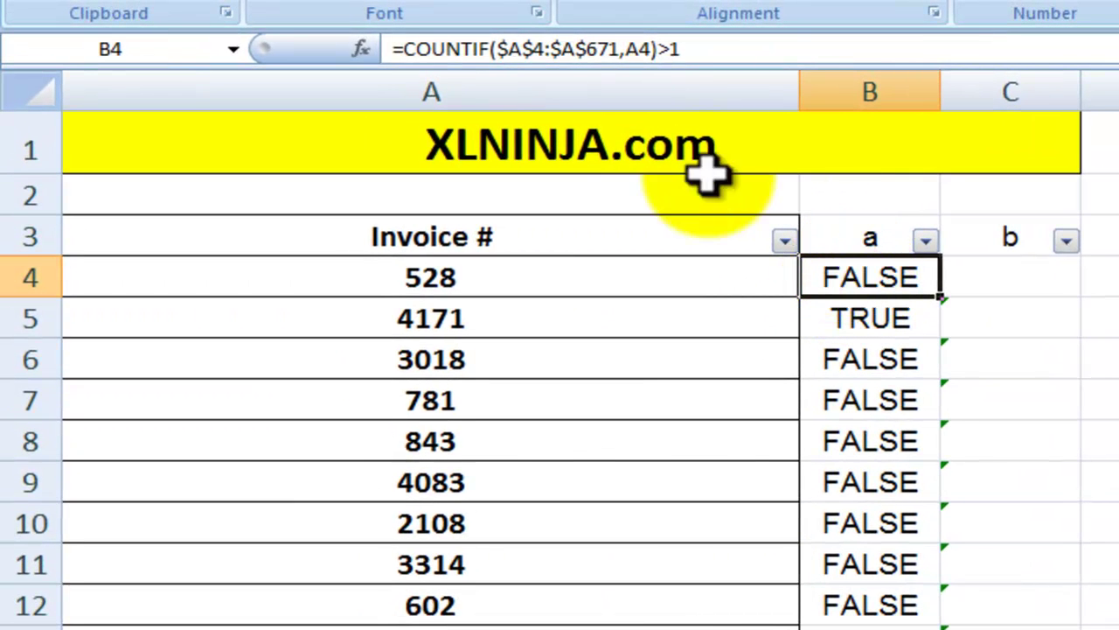
left_click(487, 49)
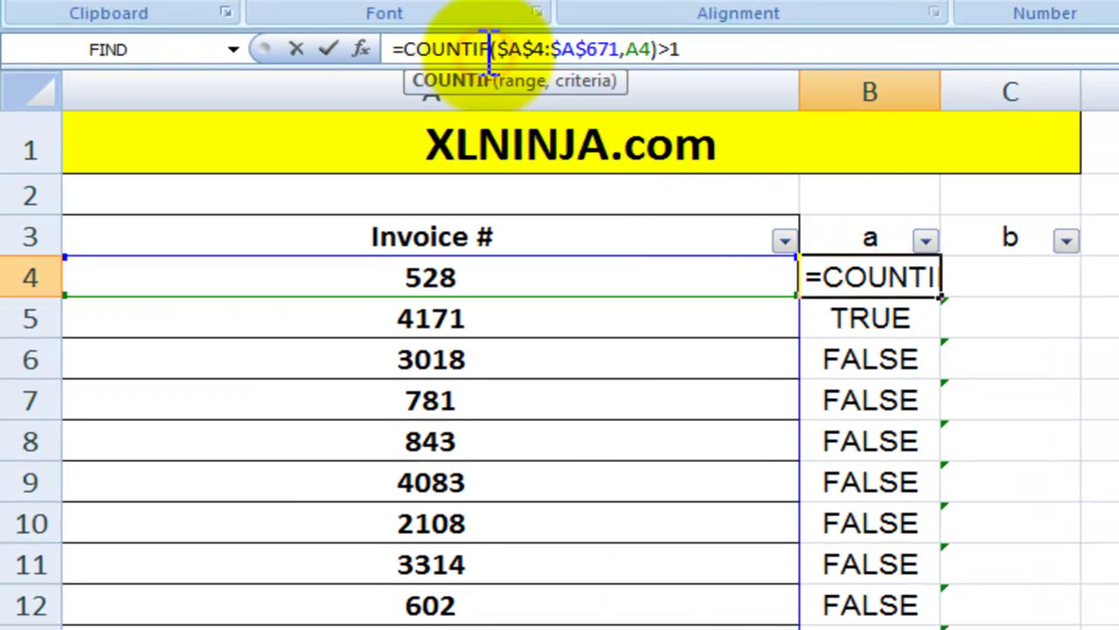
left_click_drag(498, 49, 617, 49)
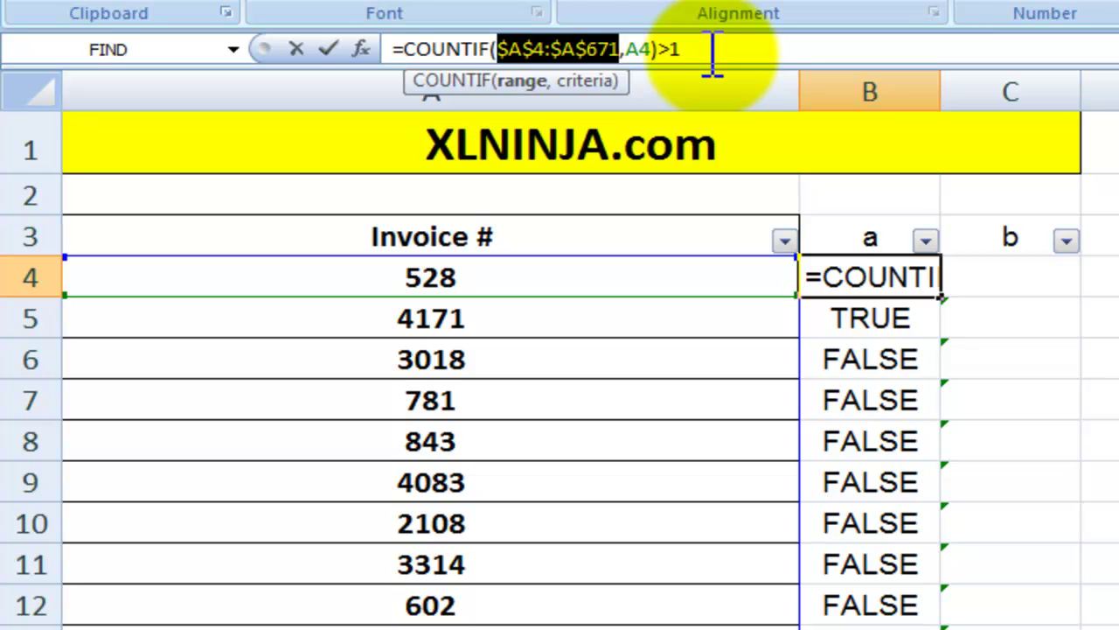
key("ctrl+Return")
Confirm B5's =COUNTIF($A$4:$A$671,A5)>1 flags invoice 4171 as TRUE.
left_click(855, 319)
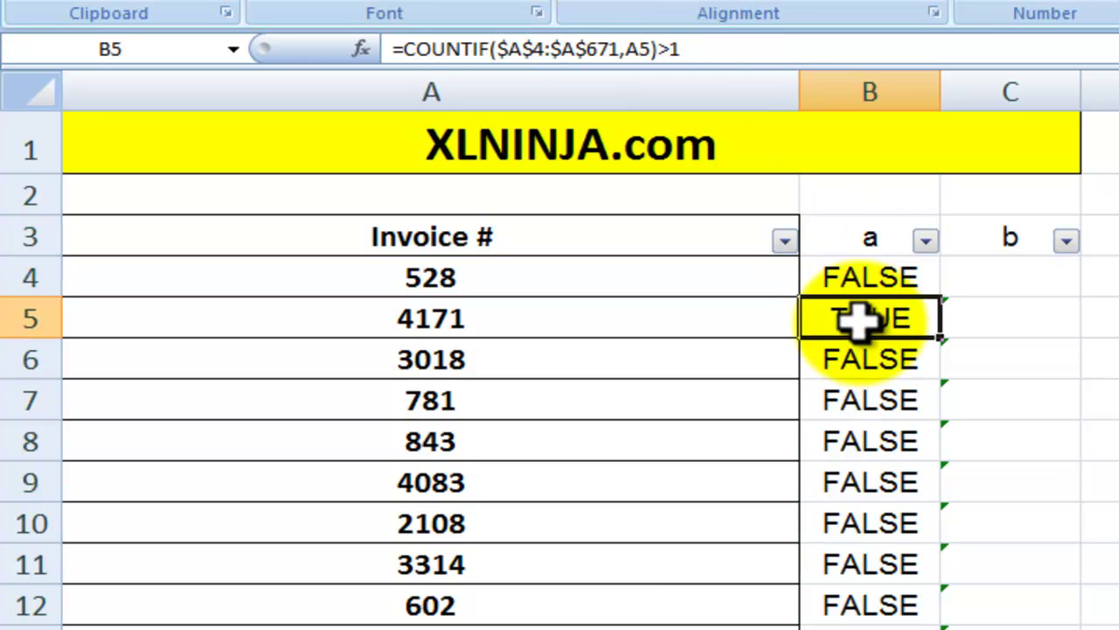
left_click(890, 277)
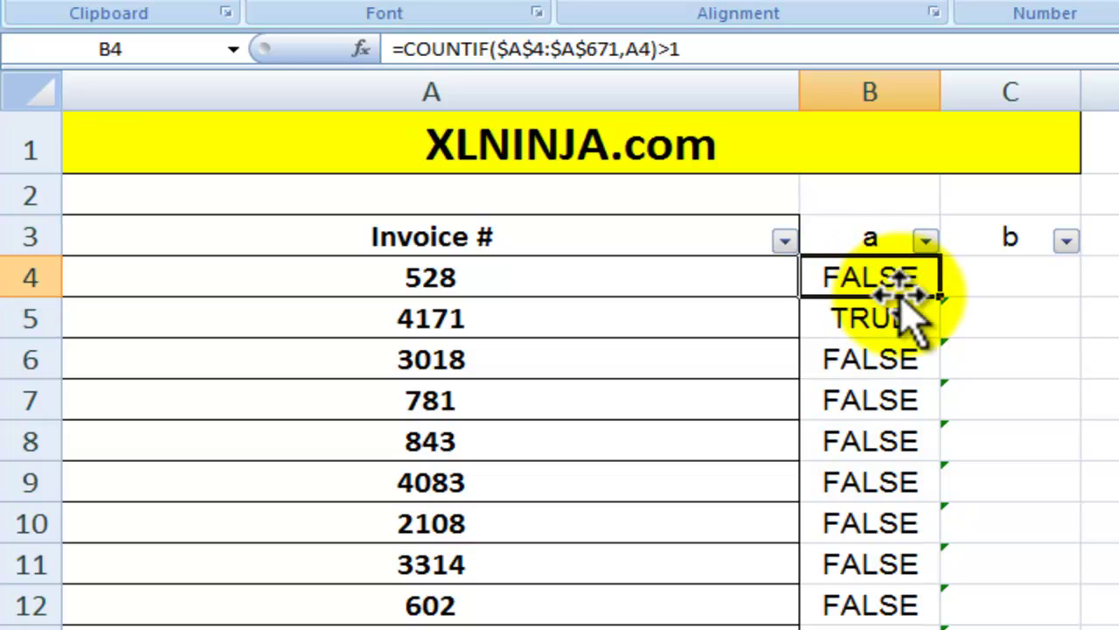
left_click(852, 321)
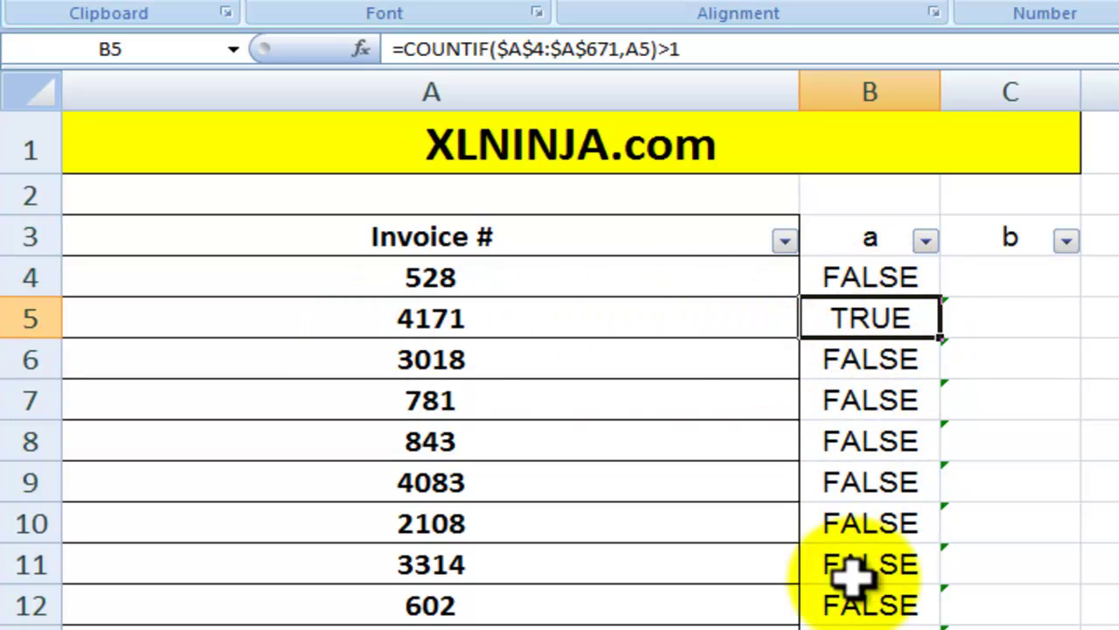
left_click_drag(497, 49, 616, 44)
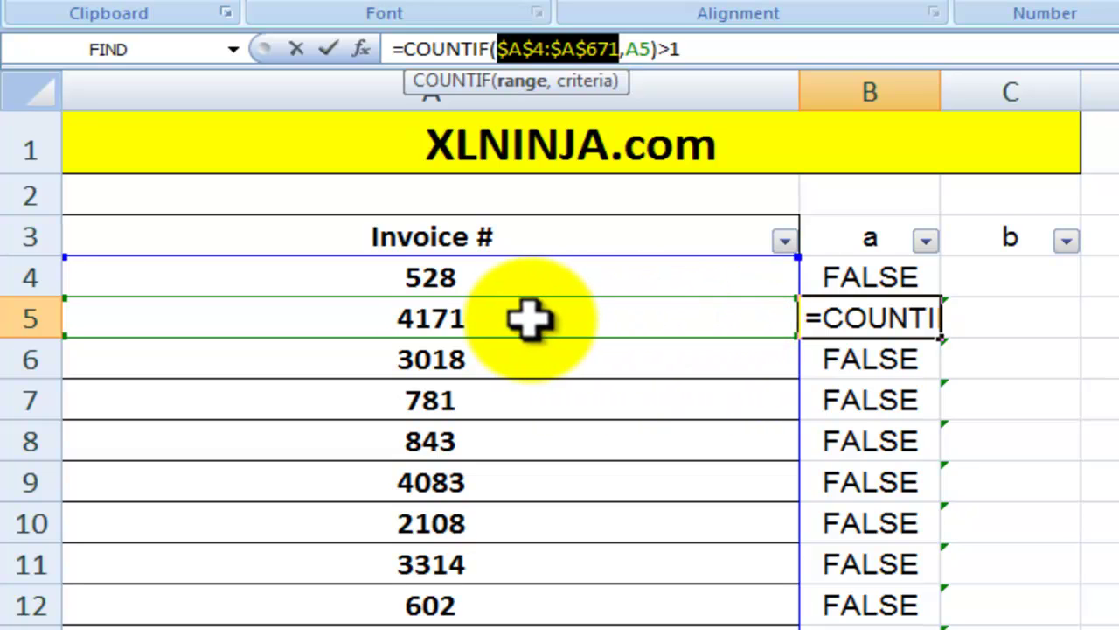
key("ctrl+Return")
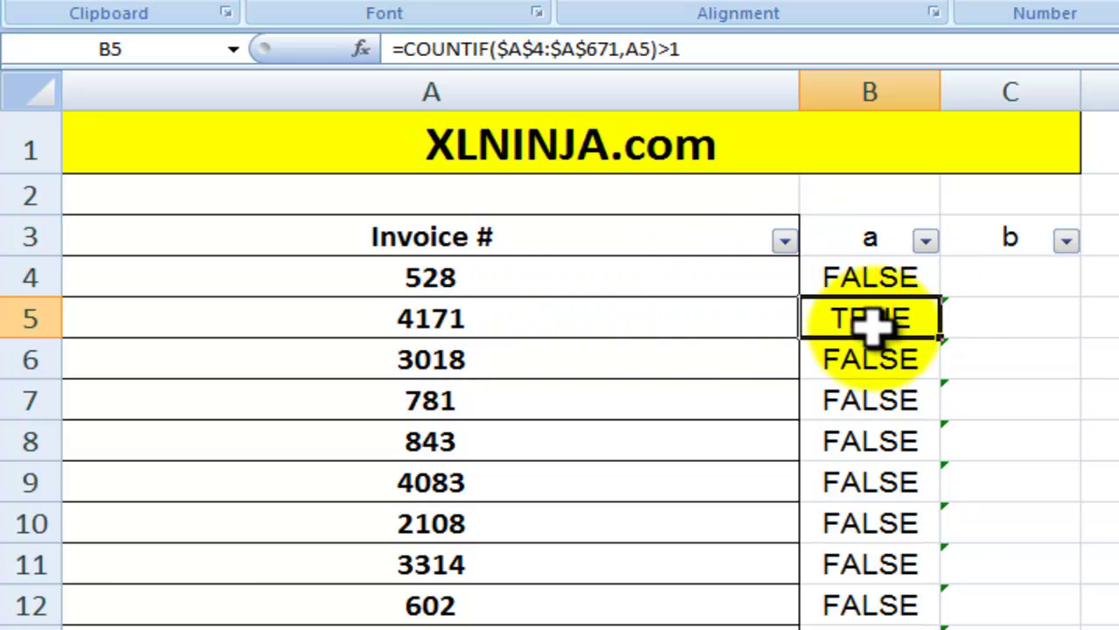
Filter the Invoice # column to show only invoice 4171's rows 5 and 311.
left_click(784, 241)
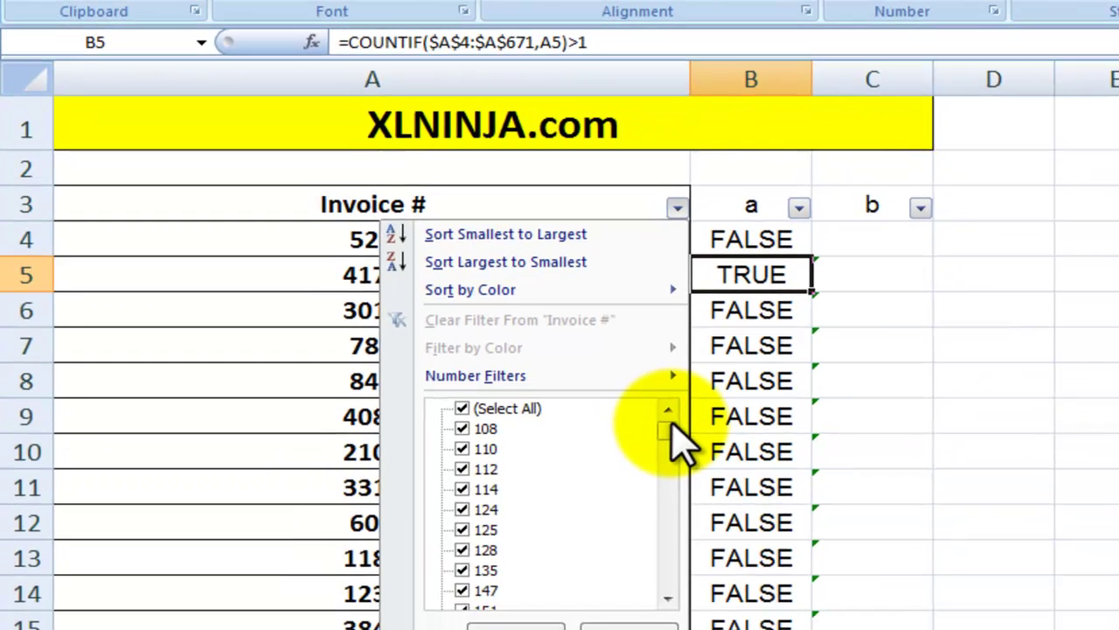
left_click_drag(675, 428, 669, 544)
left_click_drag(619, 498, 631, 550)
left_click(431, 378)
left_click(441, 547)
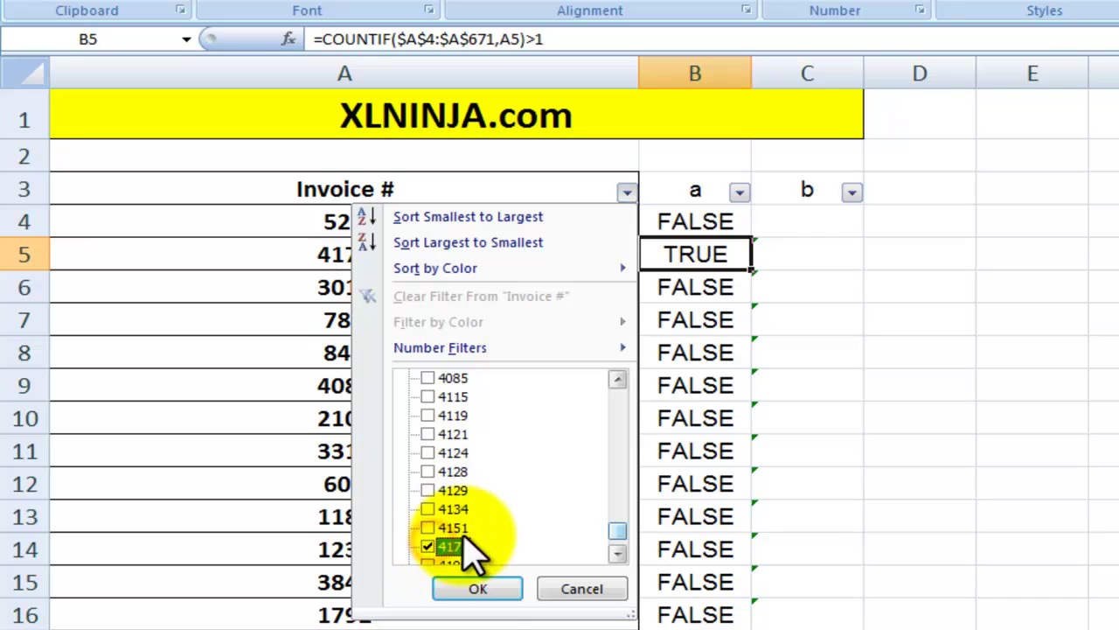
left_click(483, 590)
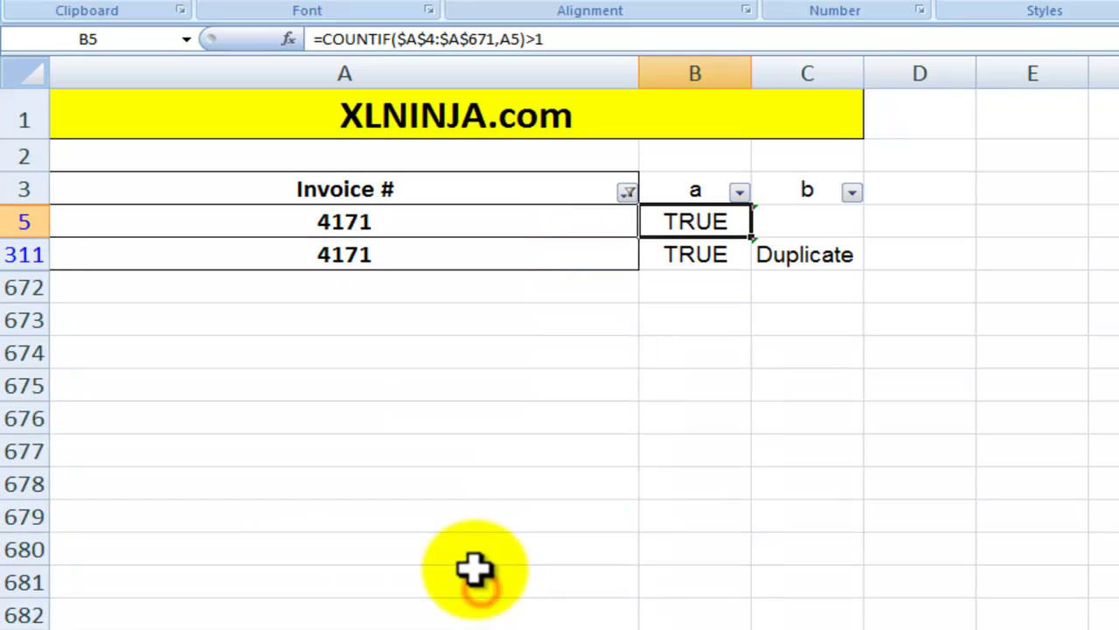
left_click(398, 225)
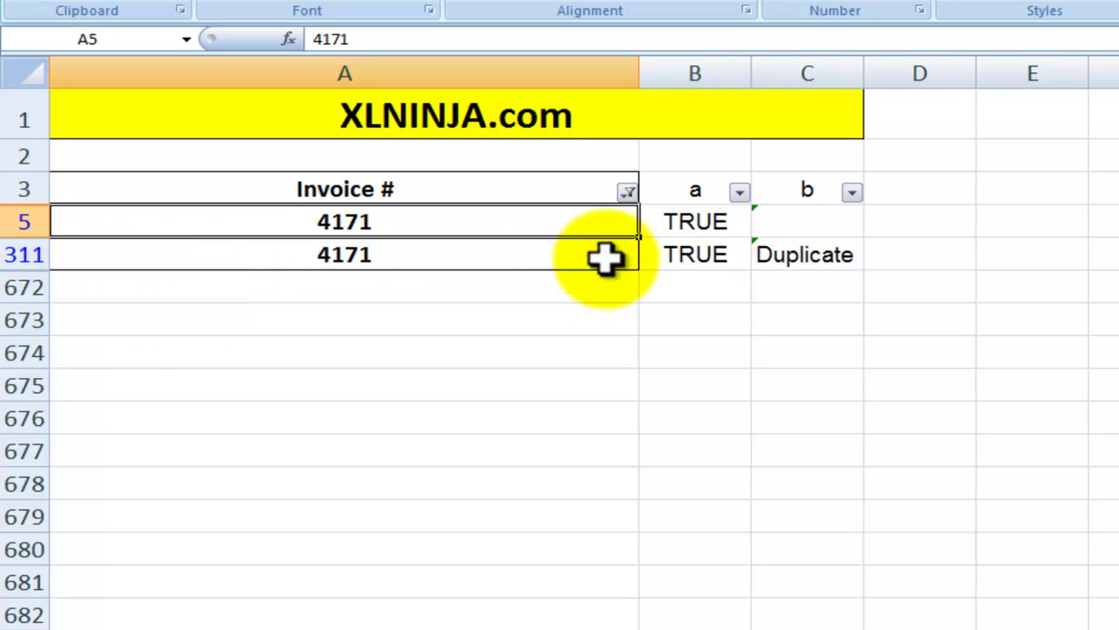
Clear the Invoice # filter so every invoice shows again.
left_click(628, 191)
left_click(427, 378)
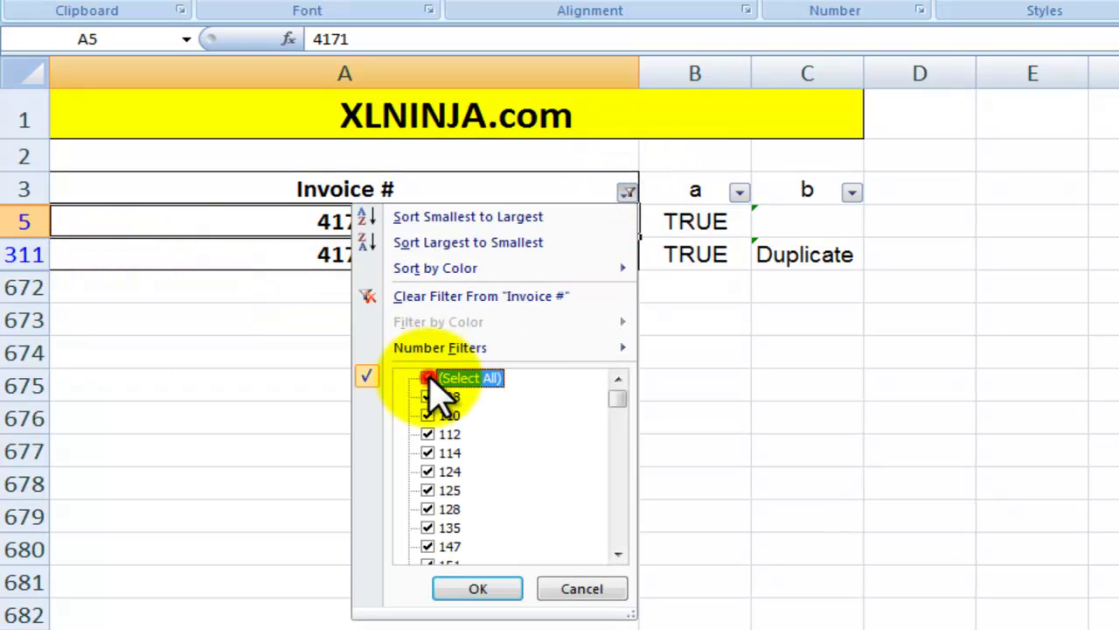
left_click(480, 590)
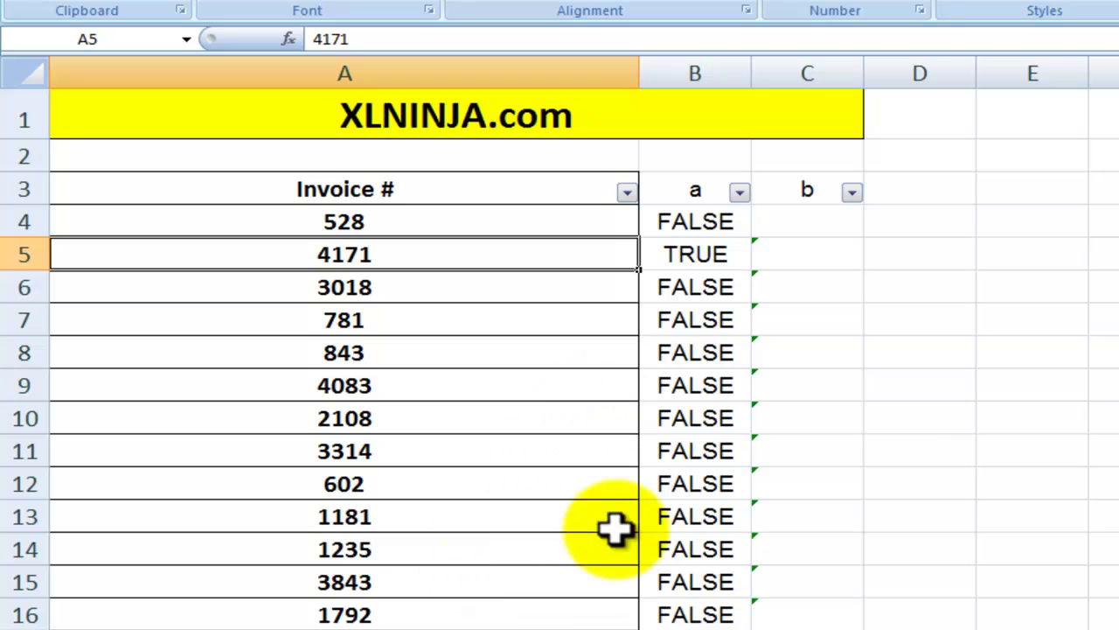
Filter Invoice # to 1725, showing rows 18 and 408 with row 408 marked Duplicate.
left_click(627, 192)
left_click(427, 378)
left_click_drag(621, 402, 623, 467)
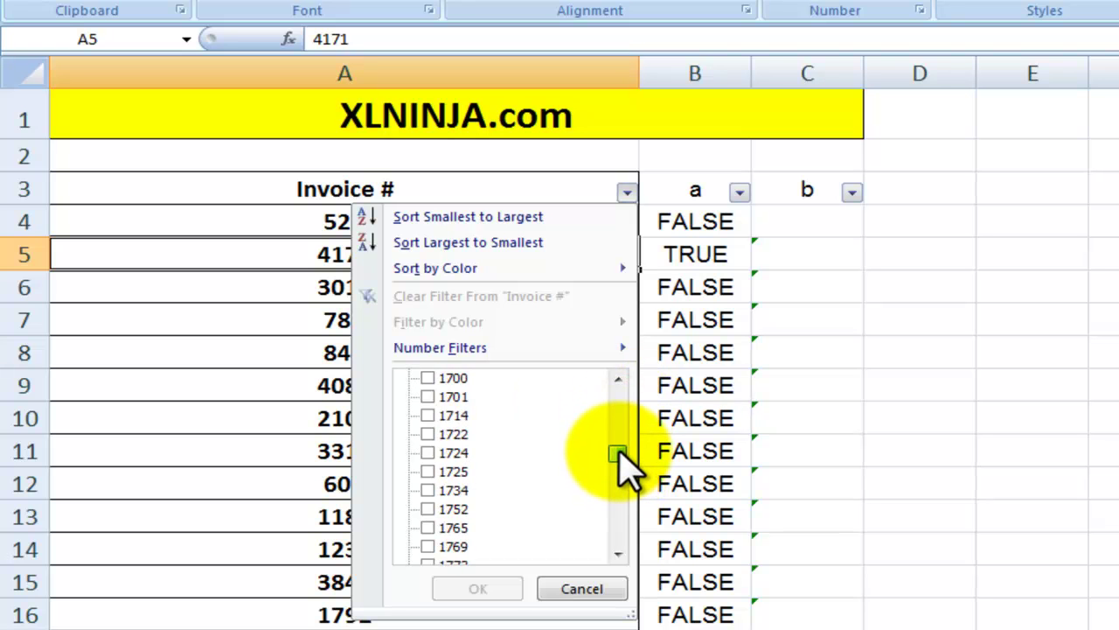
left_click(427, 472)
left_click(479, 589)
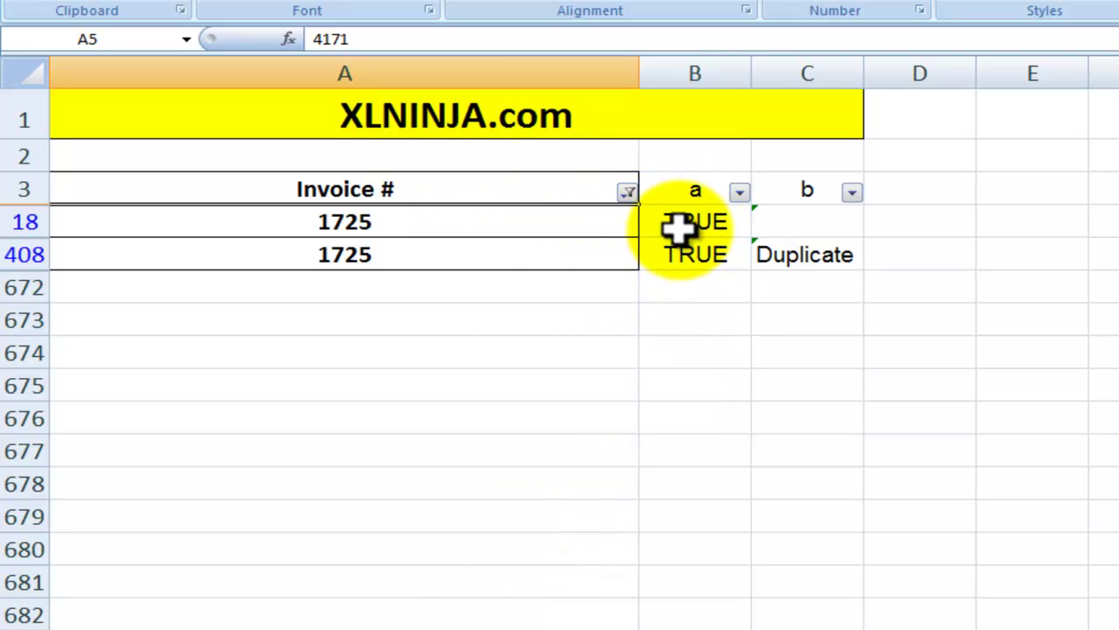
Restore the full invoice list by selecting all invoice numbers in the filter.
left_click(627, 192)
left_click(626, 192)
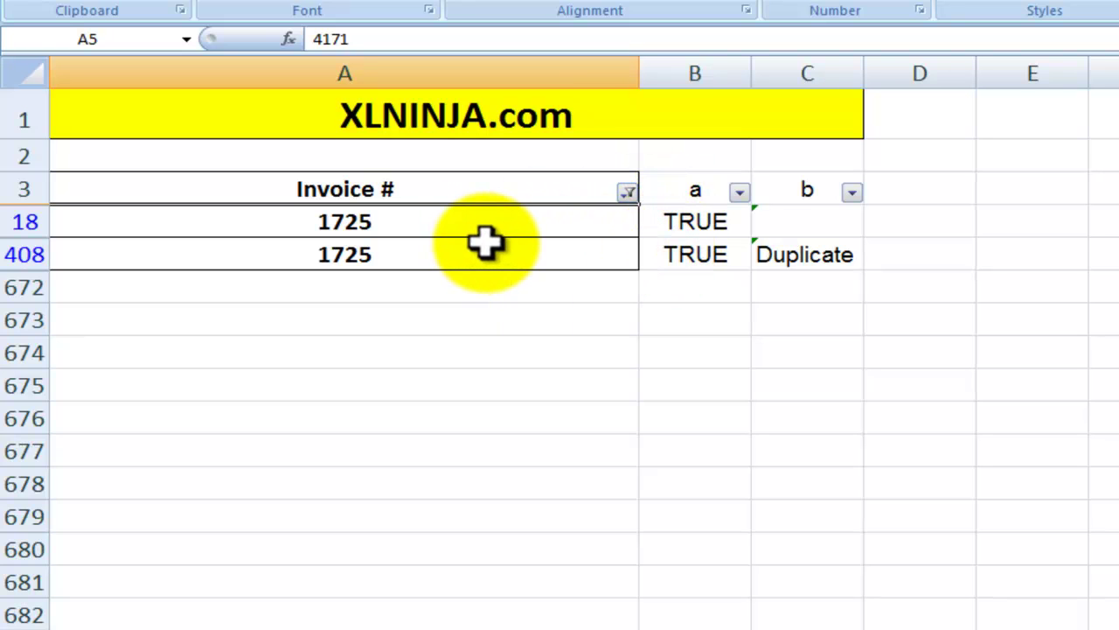
left_click(629, 192)
left_click(427, 378)
left_click(479, 589)
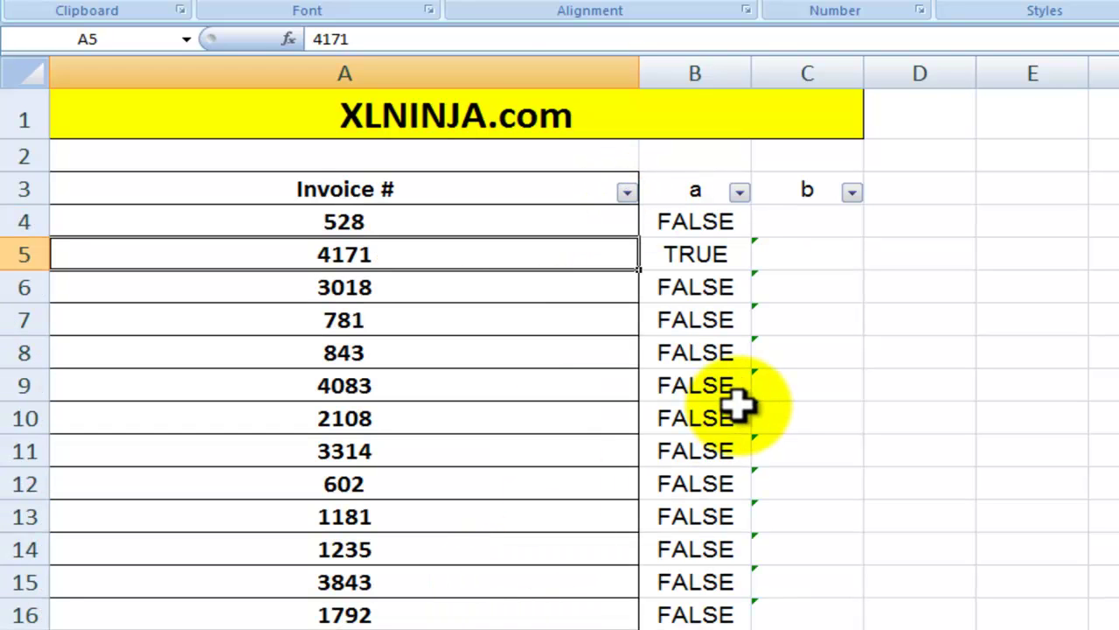
left_click(818, 222)
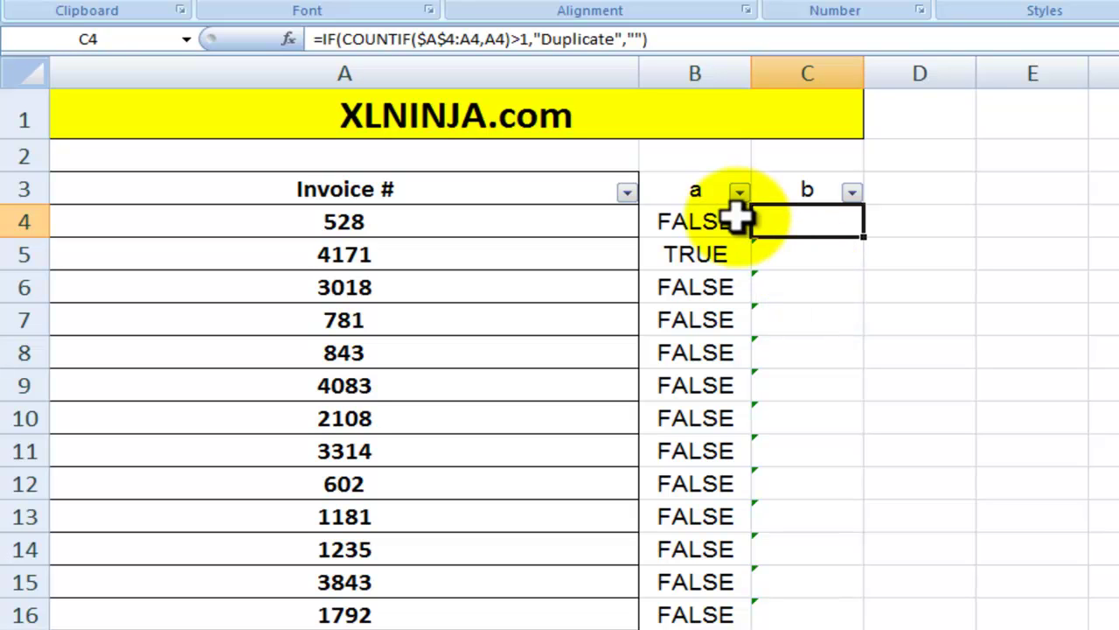
left_click_drag(344, 38, 478, 39)
left_click(420, 39)
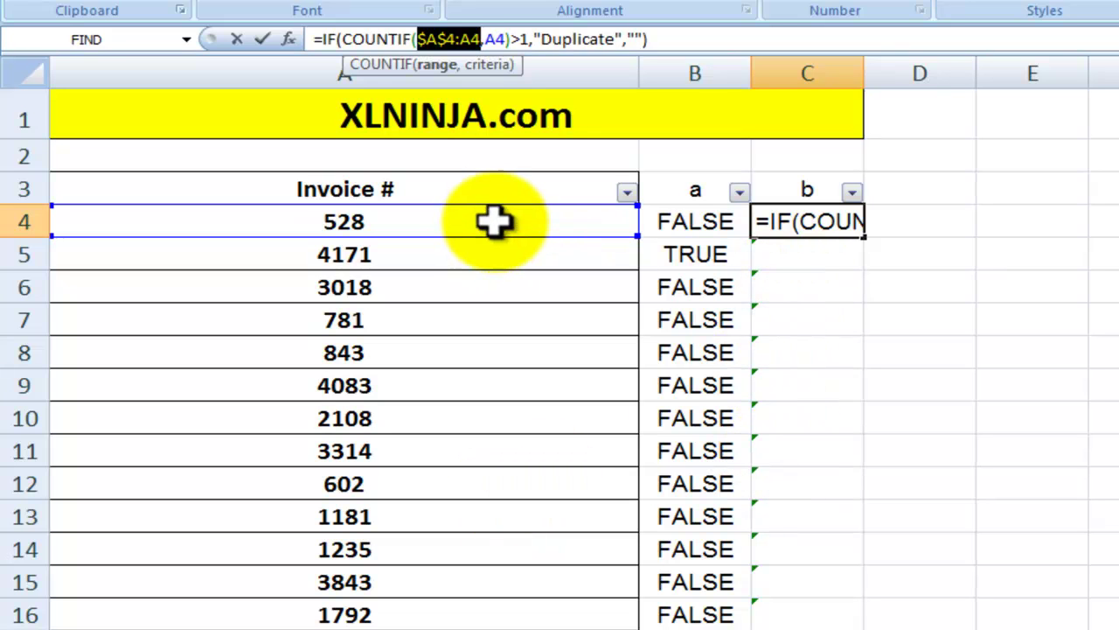
key("ctrl+Return")
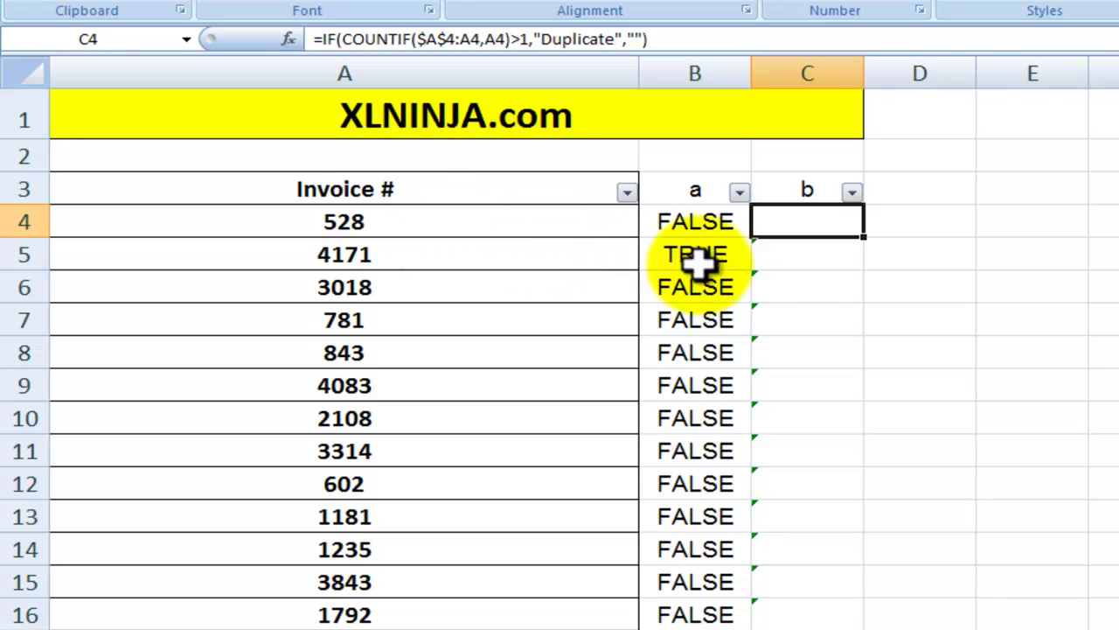
left_click(782, 273)
left_click(786, 252)
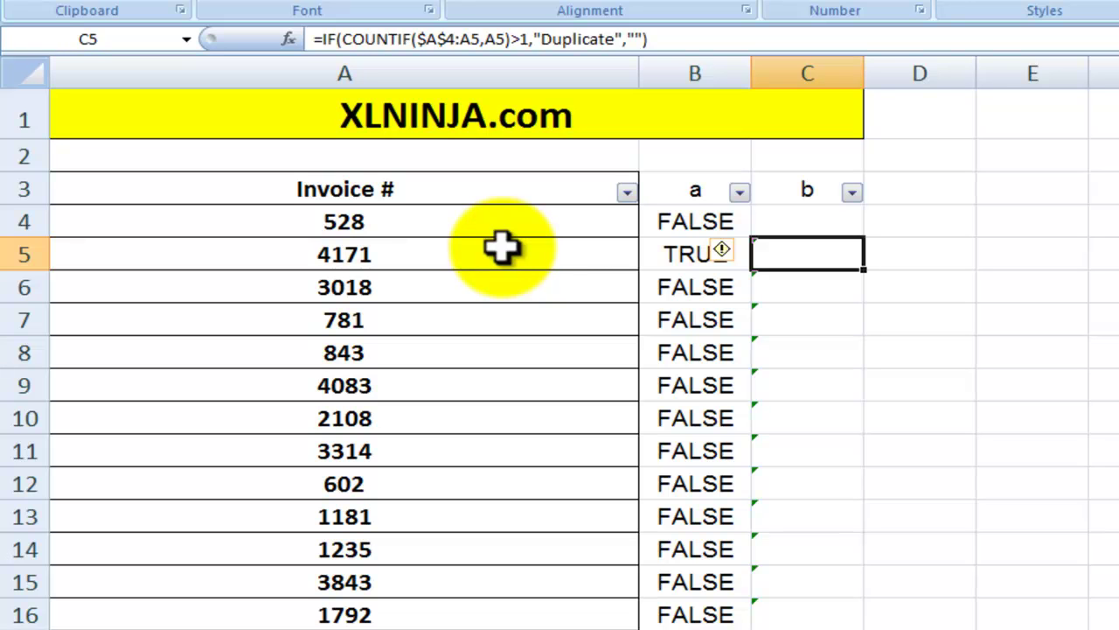
left_click_drag(541, 38, 615, 39)
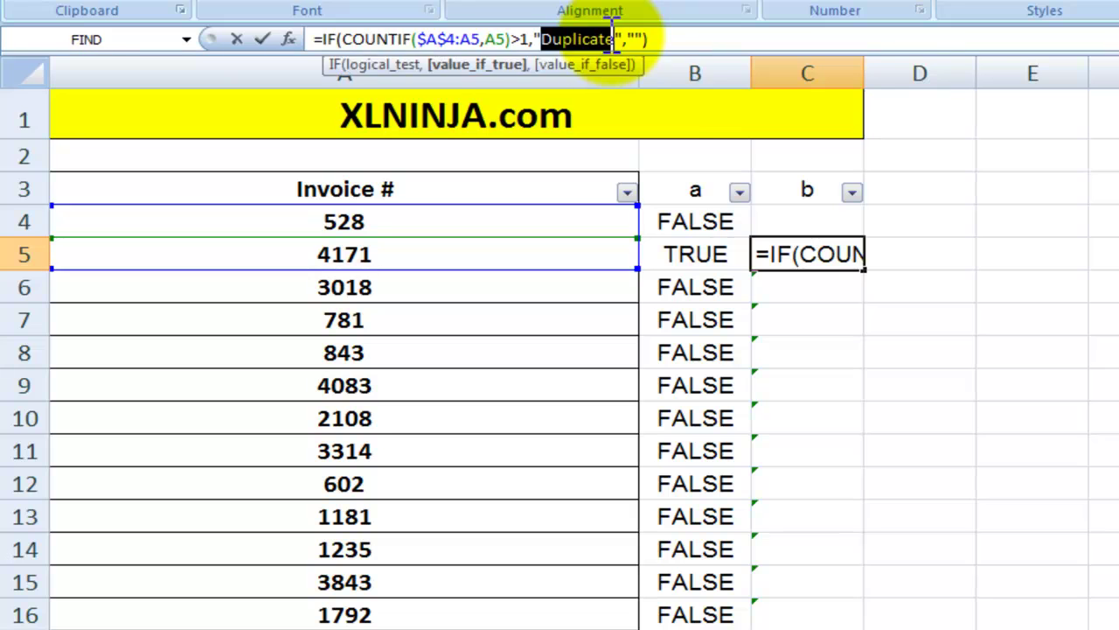
key("Escape")
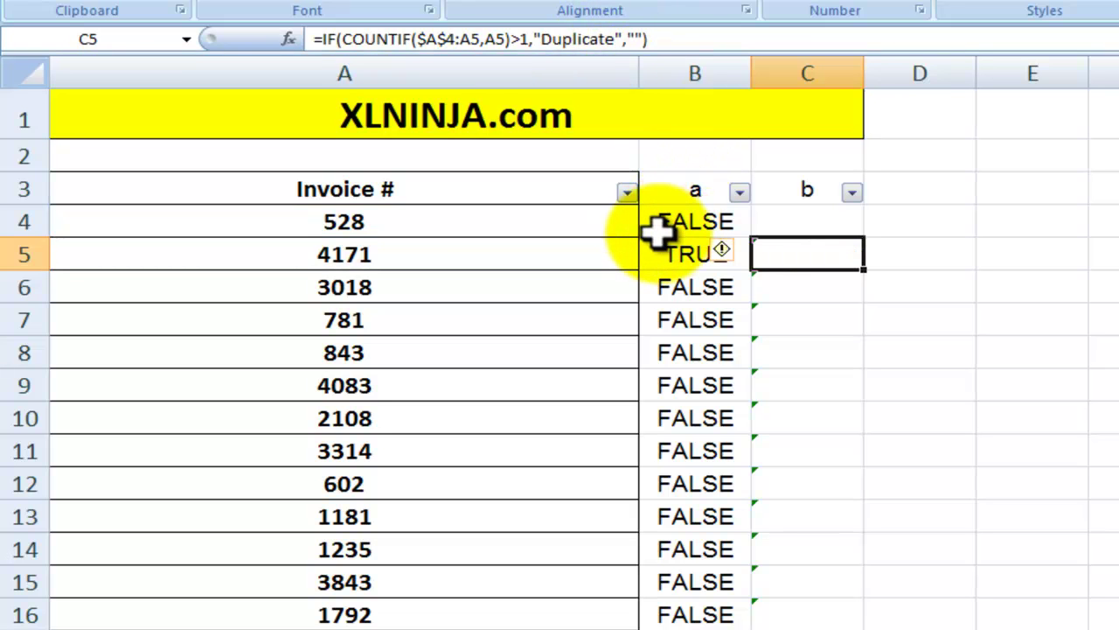
Filter Invoice # to 4171 and inspect C5's COUNTIF range $A$4:A5.
left_click(627, 192)
left_click(428, 378)
left_click_drag(618, 400, 619, 564)
left_click(442, 528)
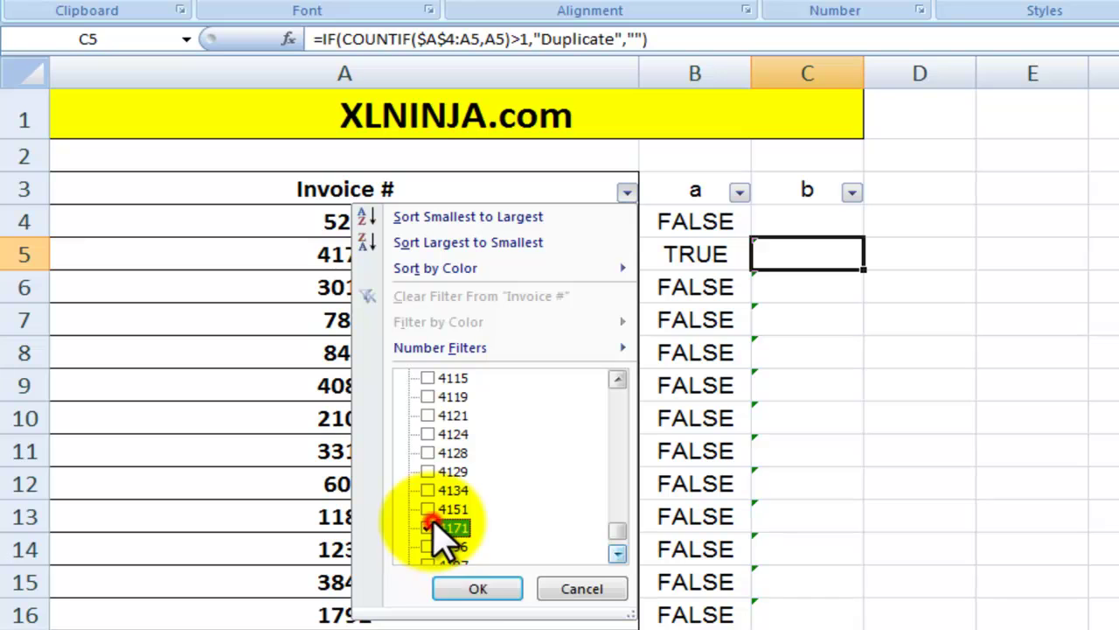
left_click(480, 587)
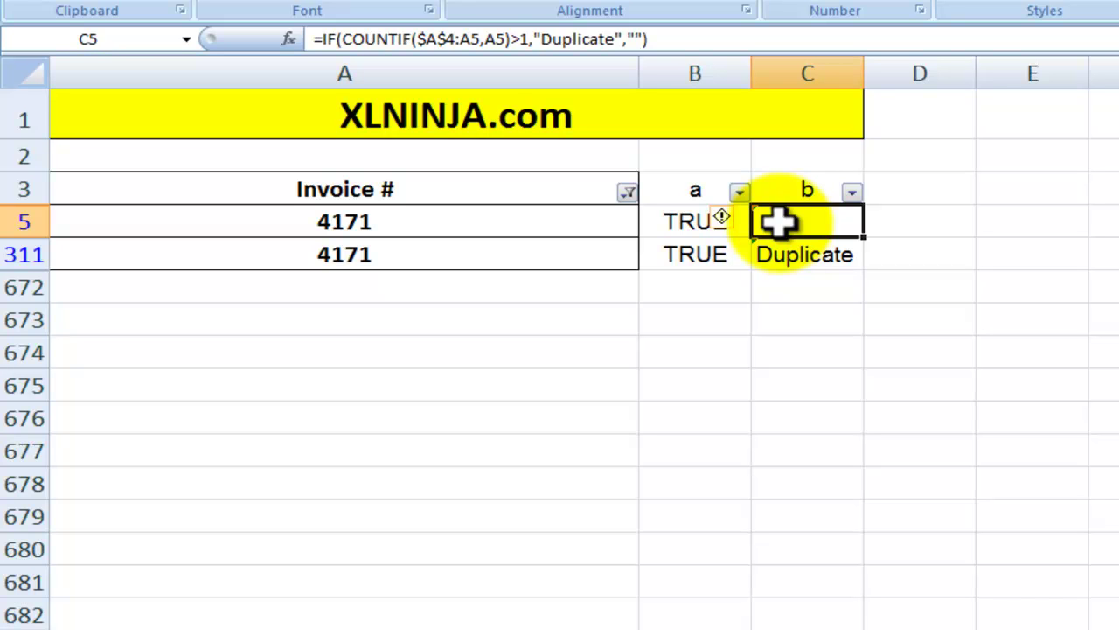
left_click(422, 38)
left_click_drag(418, 39, 475, 39)
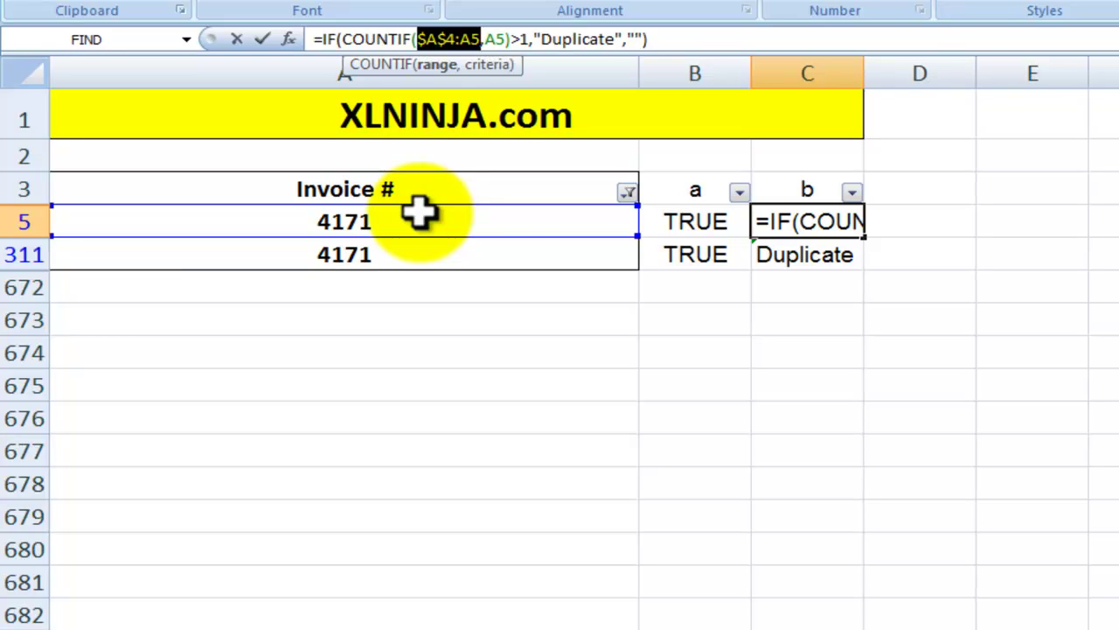
Inspect C311's COUNTIF over $A$4:A311, which marks 4171's second occurrence Duplicate.
key("ctrl+Return")
left_click(794, 263)
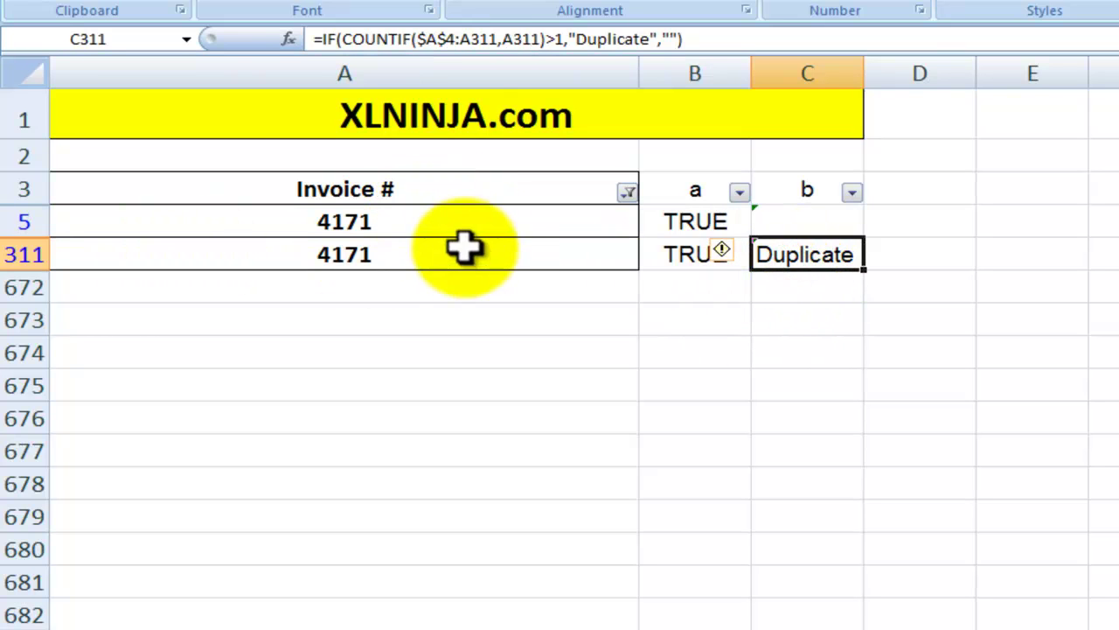
left_click_drag(417, 38, 498, 38)
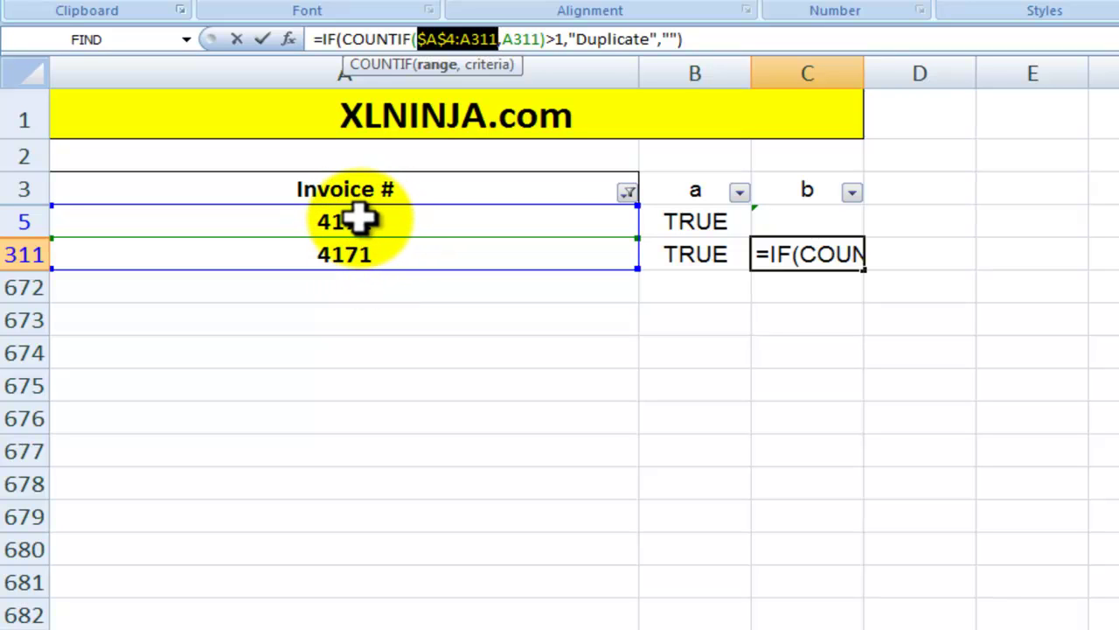
key("ctrl+Return")
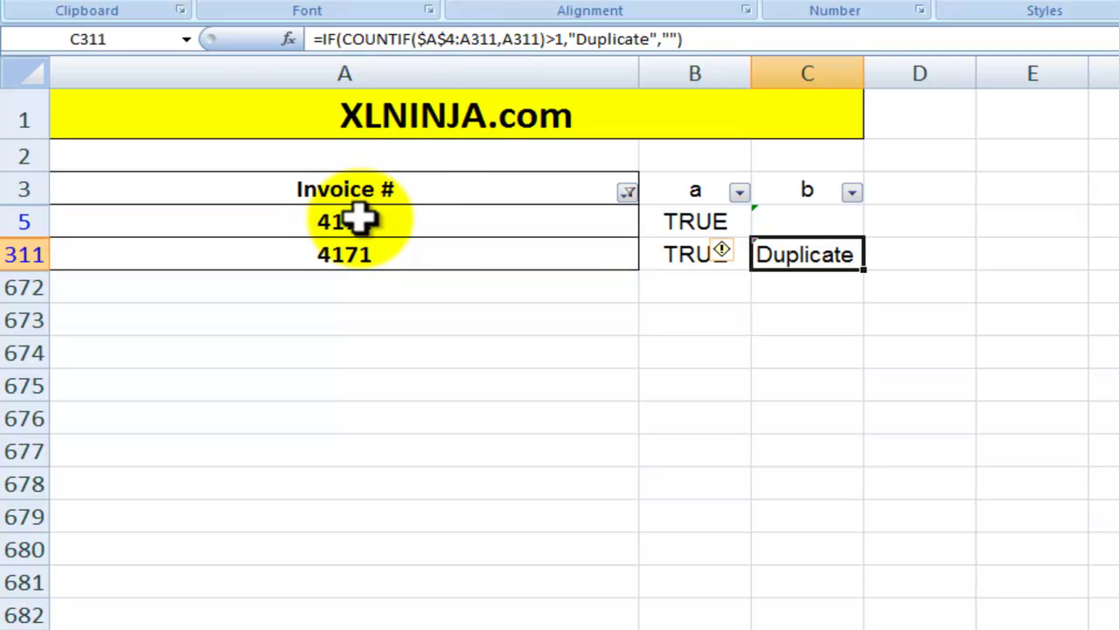
Clear the Invoice # filter to show all invoices, then select B4.
left_click(630, 192)
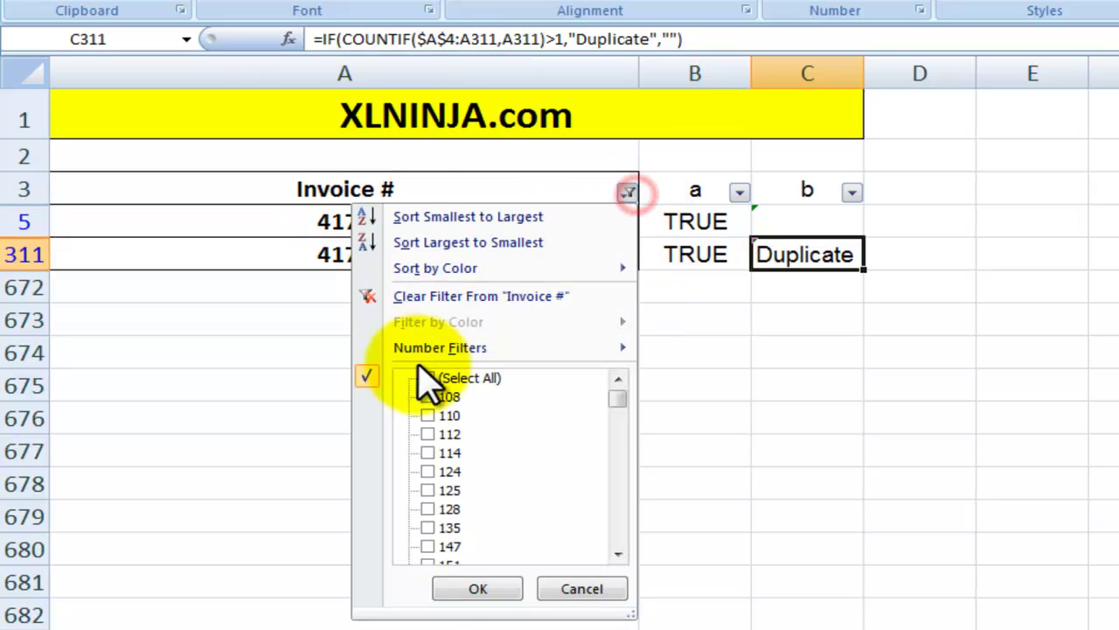
left_click(440, 393)
left_click(452, 584)
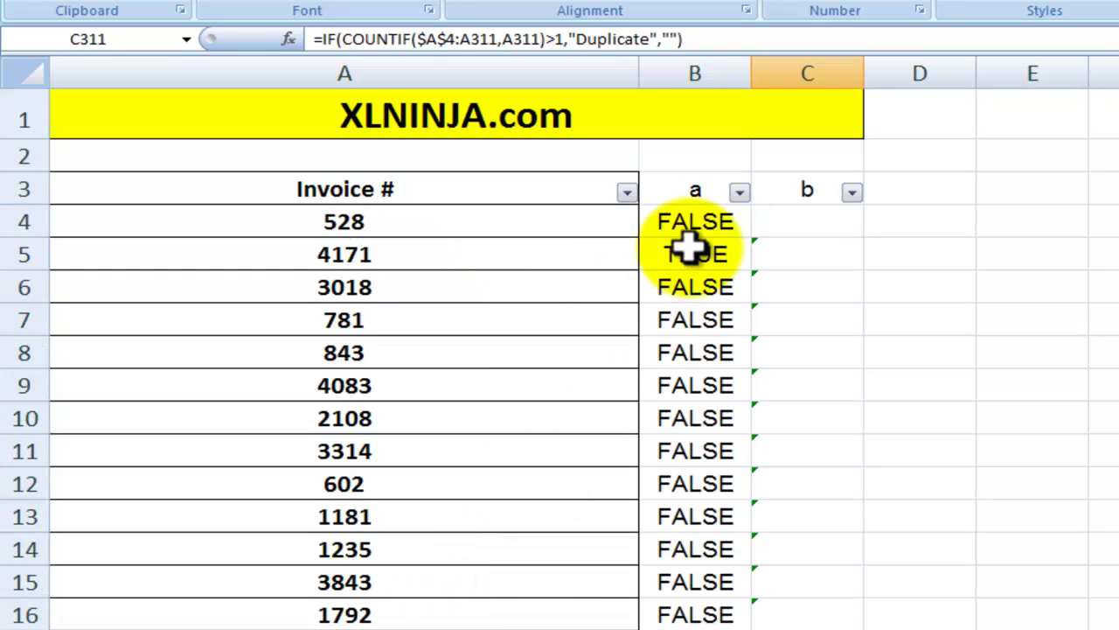
left_click(690, 221)
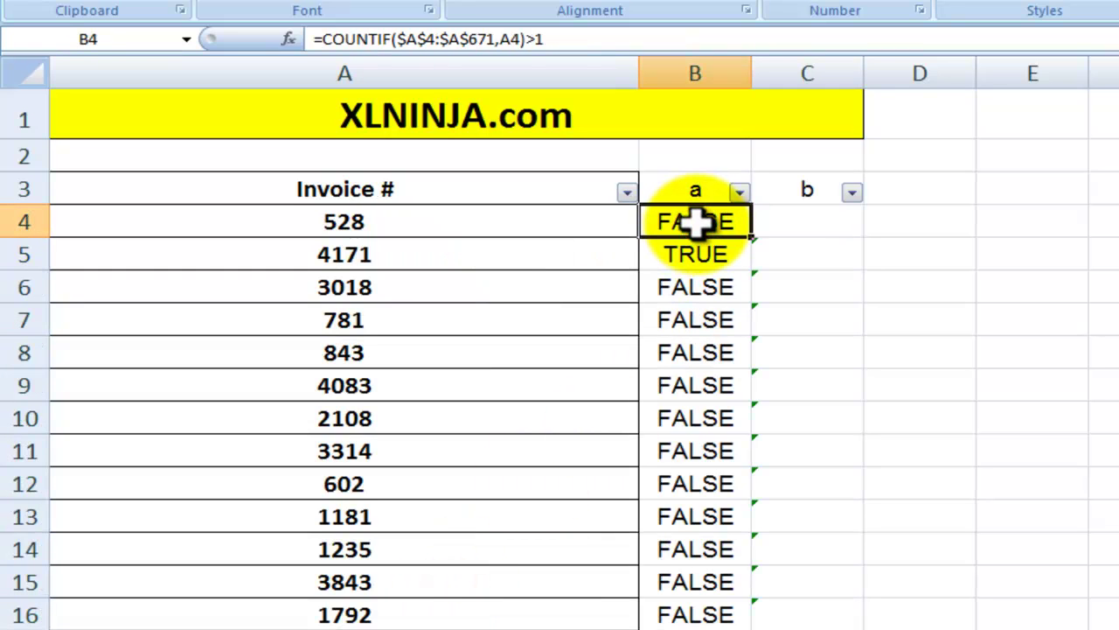